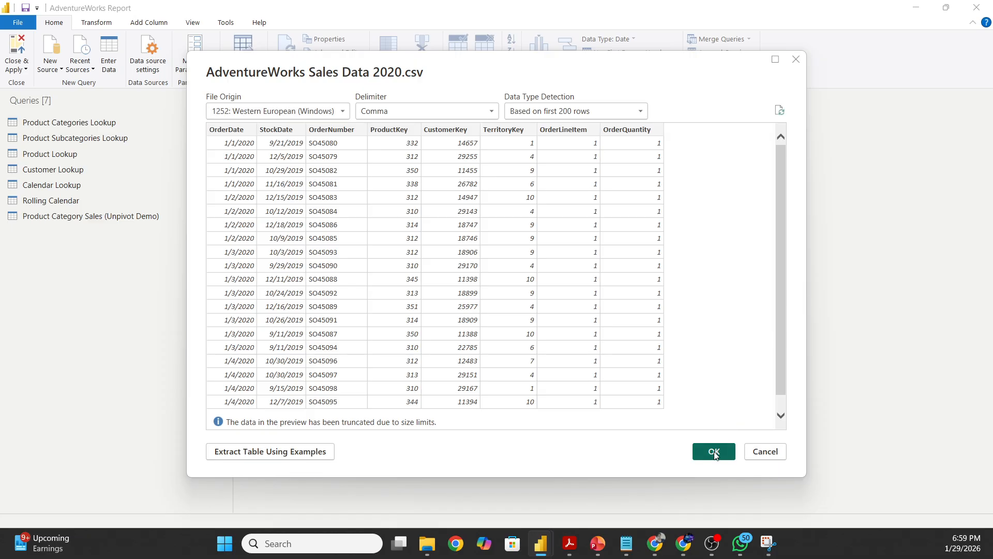
# Step: Load the previewed 2020 sales CSV and import AdventureWorks Sales Data 2021 as another new query
pyautogui.click(705, 451)
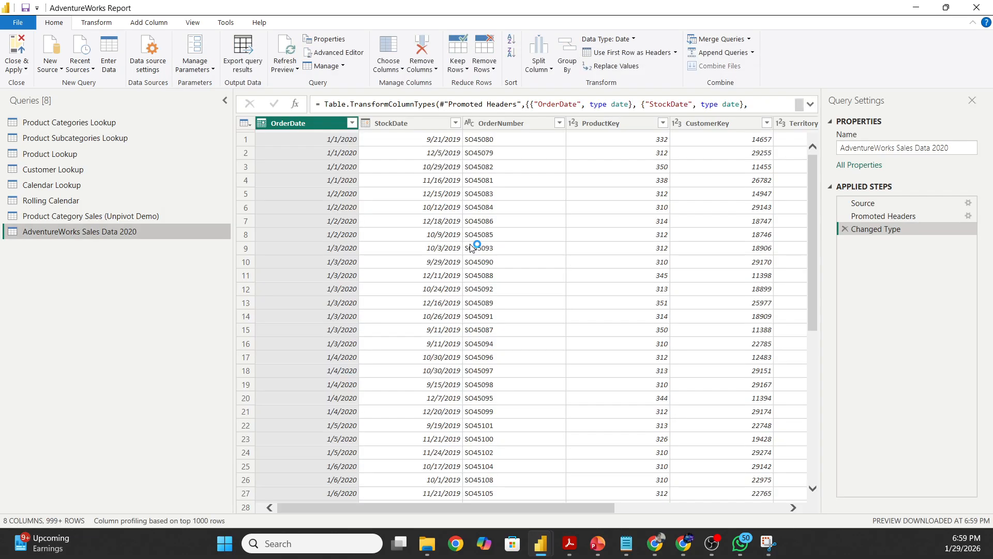
pyautogui.click(52, 76)
pyautogui.click(66, 204)
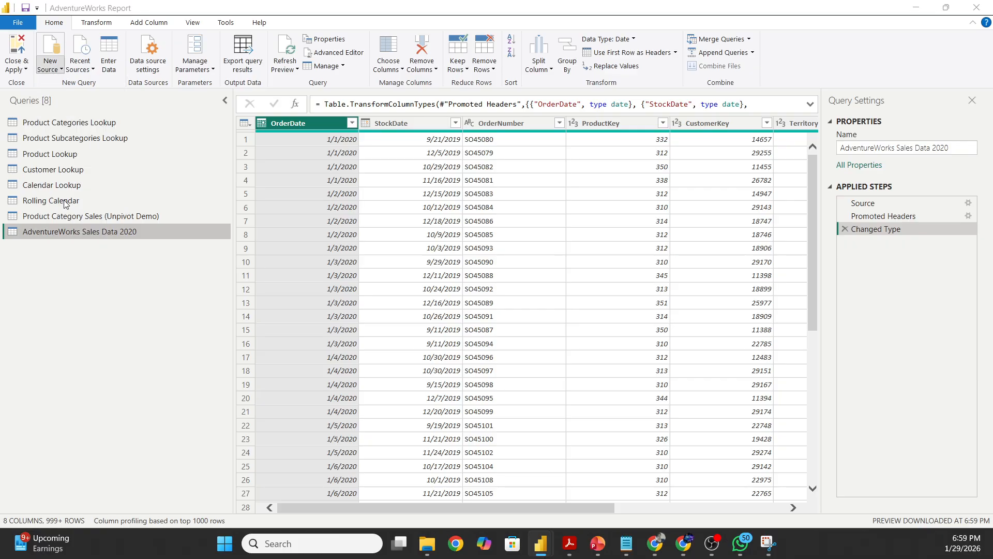
pyautogui.scroll(-2, 292, 186)
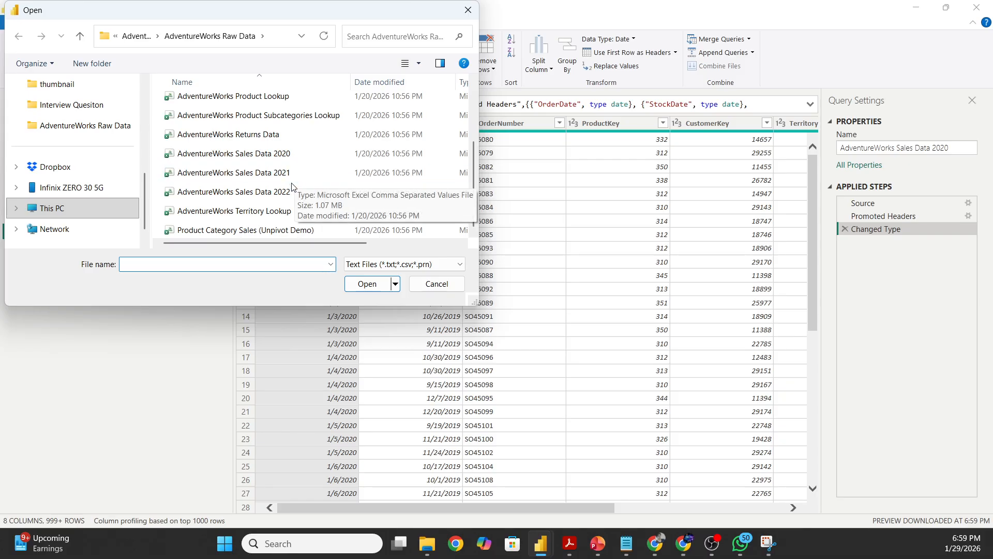
pyautogui.click(293, 175)
pyautogui.click(360, 286)
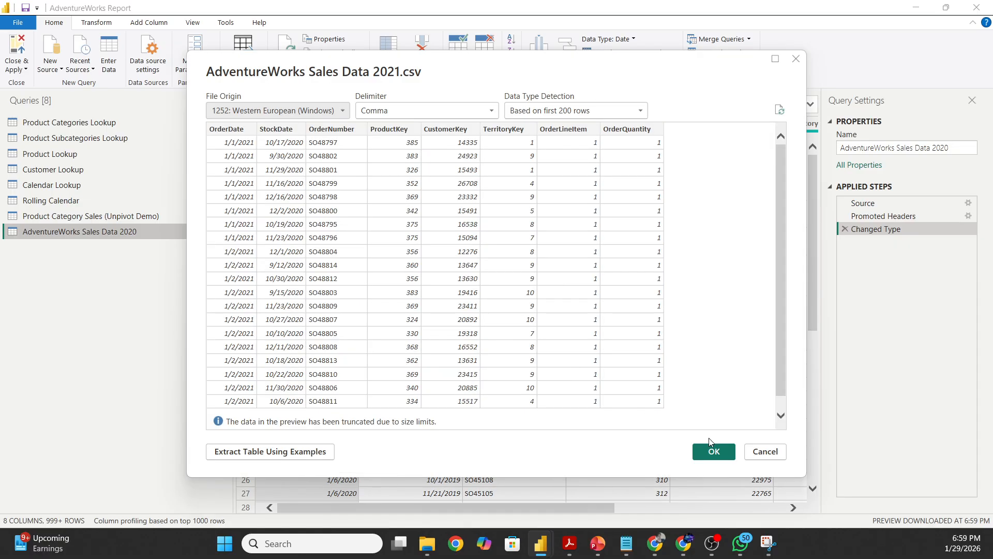
pyautogui.click(713, 451)
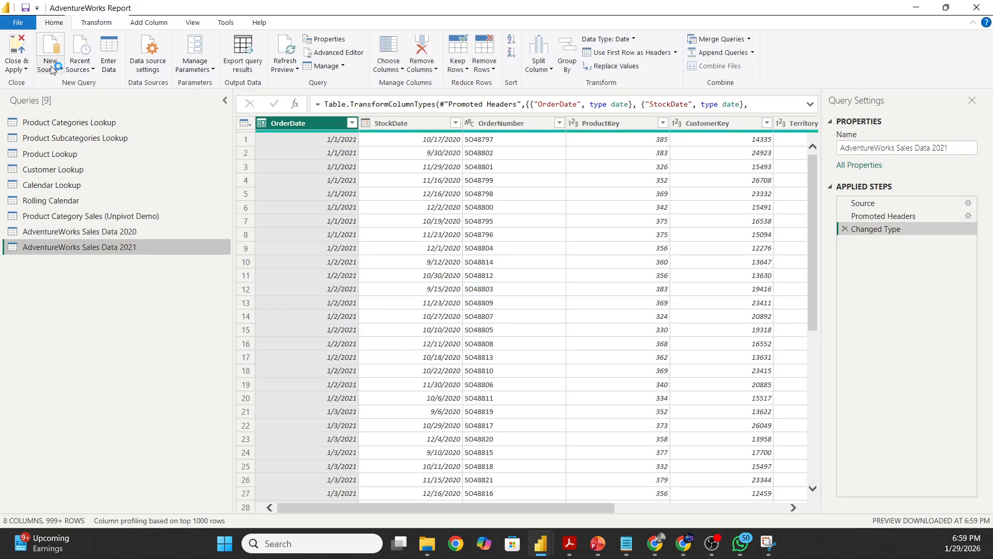
# Step: Import the AdventureWorks Sales Data 2022 CSV file as a new query with the default import settings
pyautogui.click(53, 69)
pyautogui.click(77, 188)
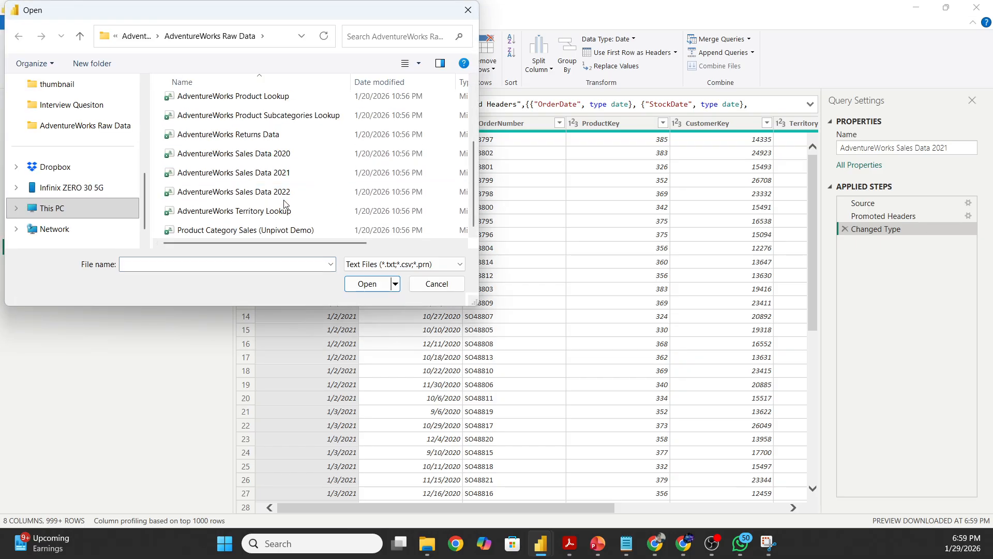
pyautogui.click(286, 192)
pyautogui.click(360, 283)
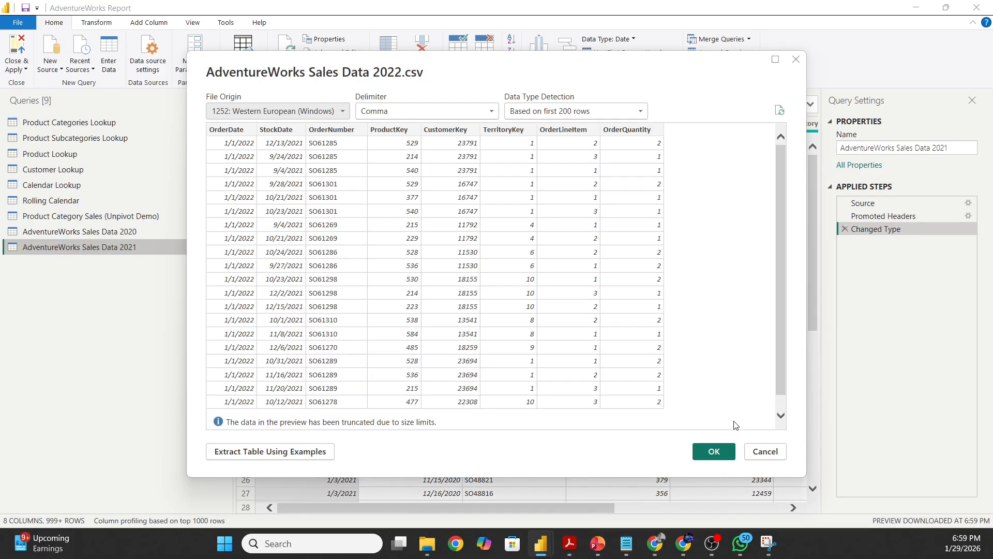
pyautogui.click(706, 448)
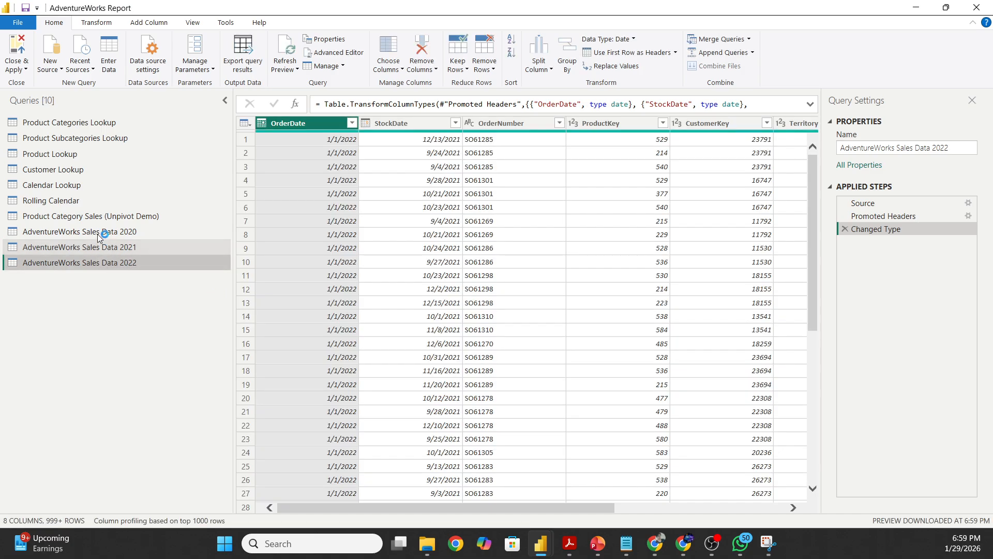
# Step: Rename the AdventureWorks Sales Data 2020 query as Sales Data 2020
pyautogui.click(97, 233)
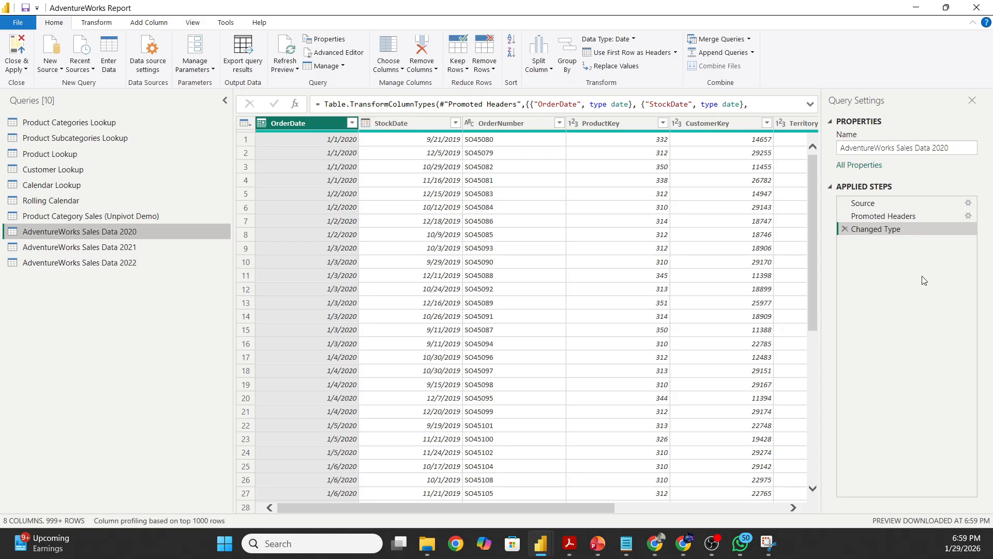
pyautogui.moveTo(897, 149); pyautogui.dragTo(792, 156)
pyautogui.press('BackSpace')
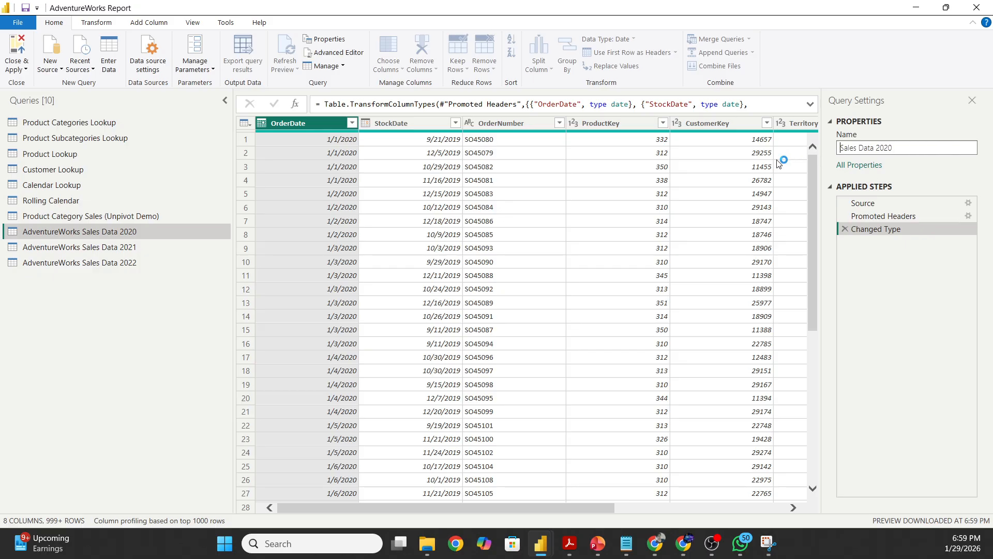
pyautogui.press('Return')
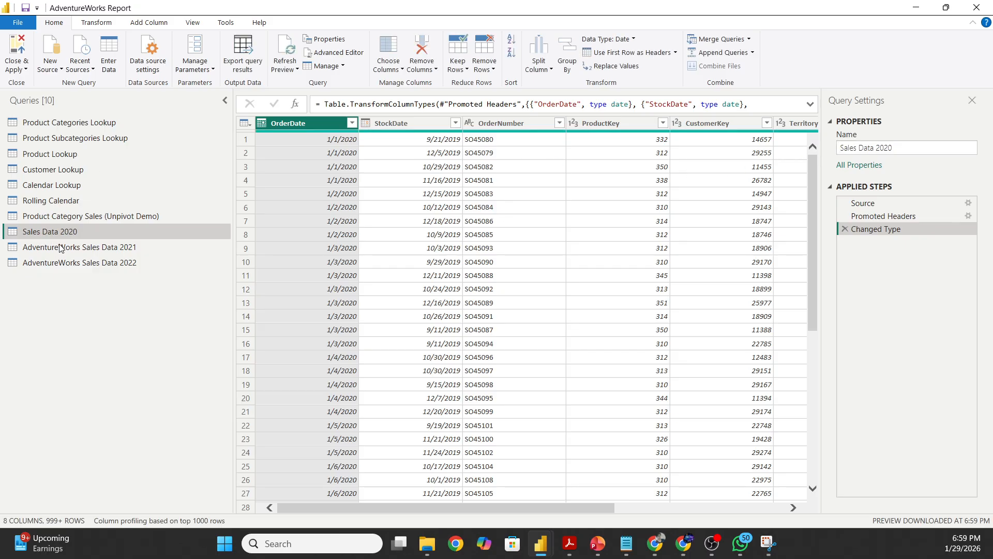
# Step: Rename the 2021 and 2022 AdventureWorks sales queries as Sales Data 2021 and Sales Data 2022
pyautogui.click(60, 249)
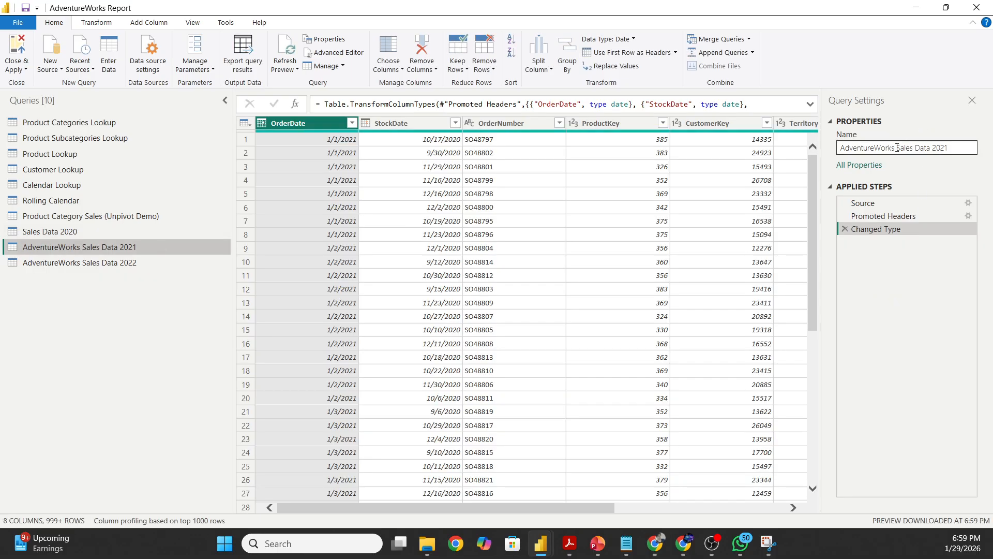
pyautogui.moveTo(897, 148); pyautogui.dragTo(795, 151)
pyautogui.press('BackSpace')
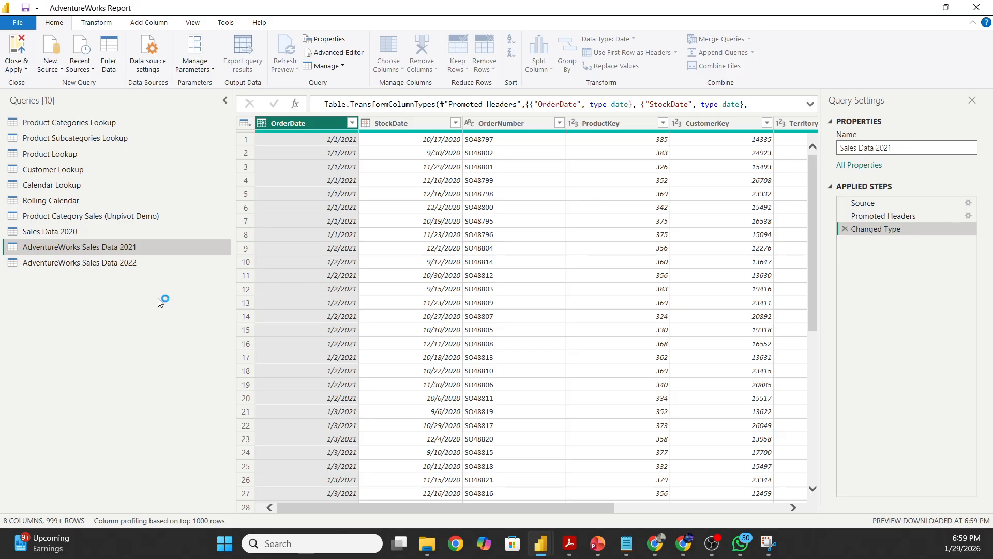
pyautogui.click(107, 262)
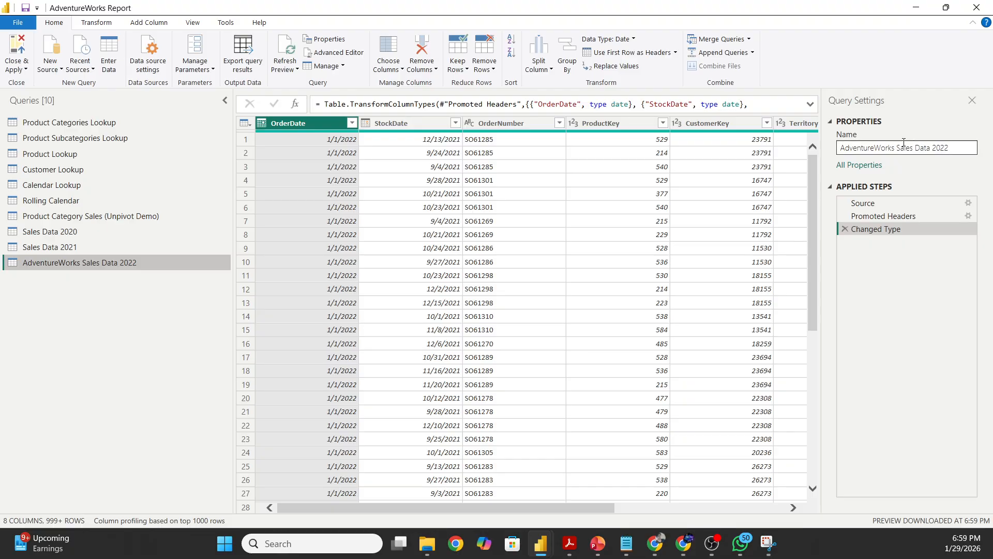
pyautogui.moveTo(898, 147); pyautogui.dragTo(796, 147)
pyautogui.press('BackSpace')
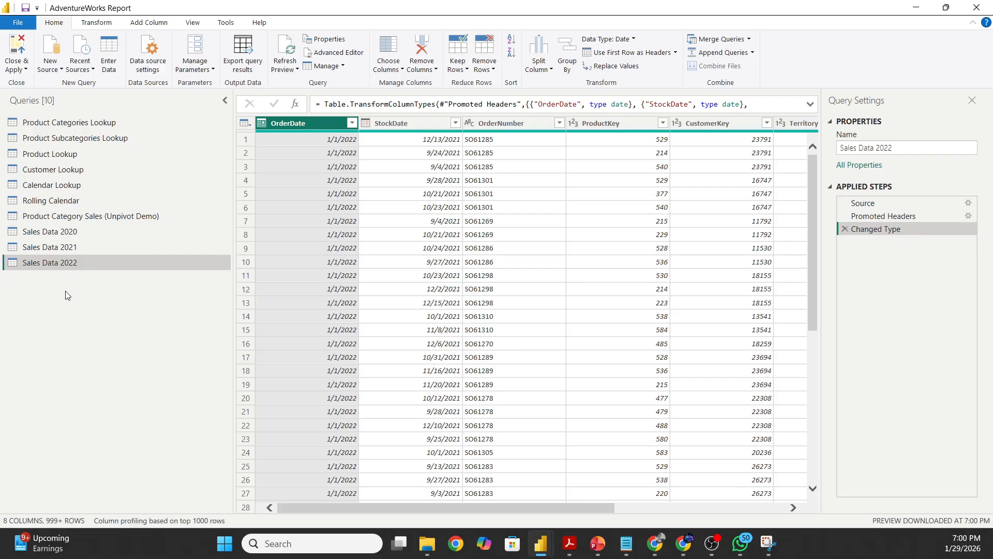
# Step: Append Sales Data 2020, Sales Data 2021 and Sales Data 2022 as a new query using the three or more tables option
pyautogui.click(71, 234)
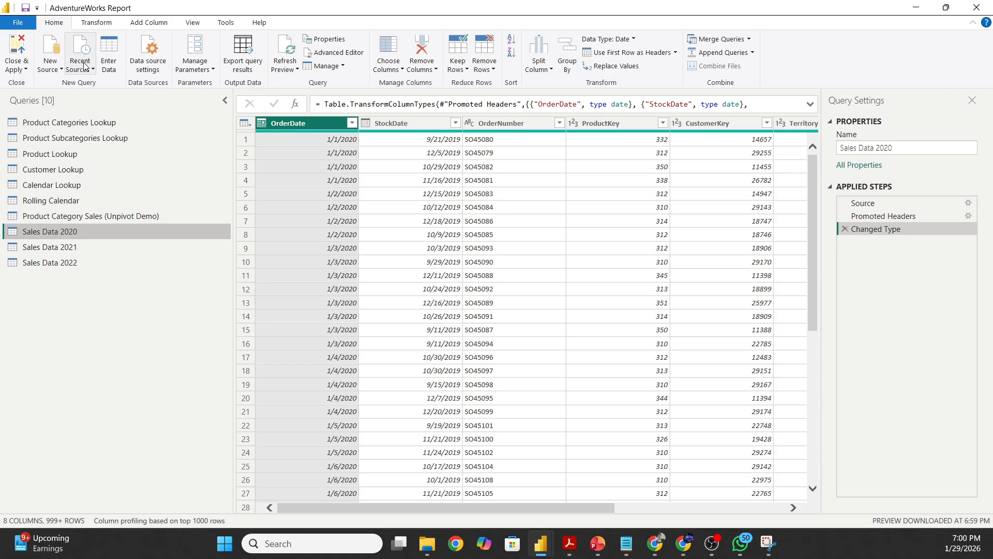
pyautogui.click(752, 52)
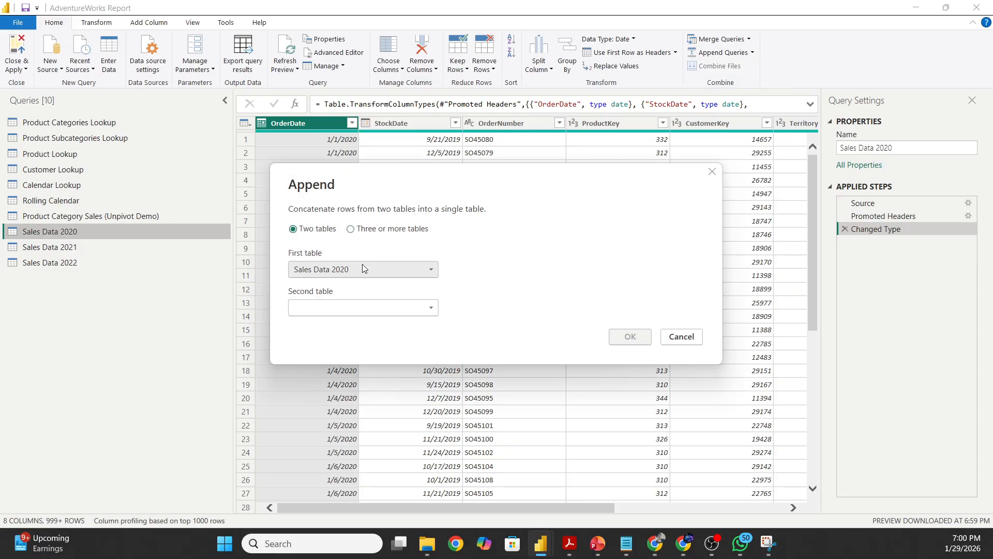
pyautogui.click(351, 229)
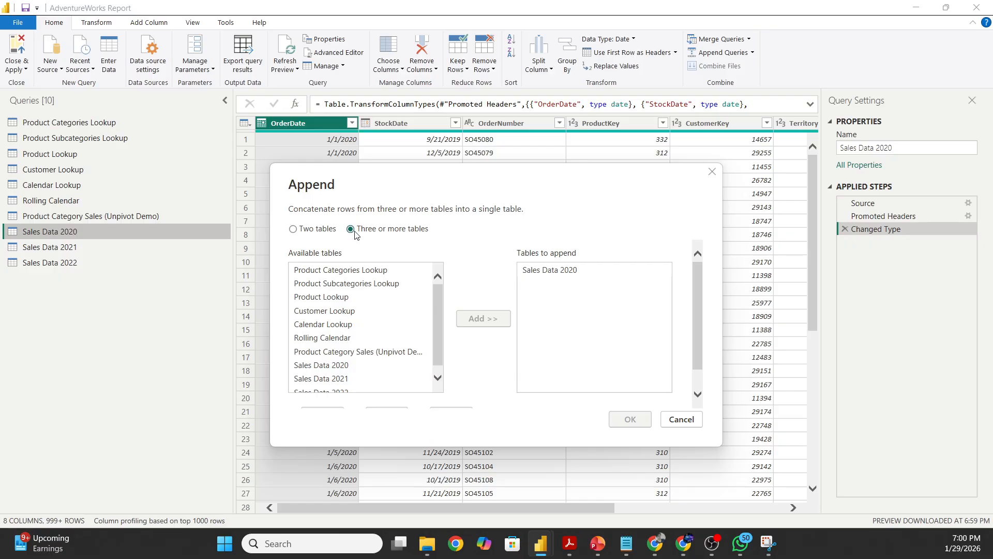
pyautogui.scroll(-1, 324, 337)
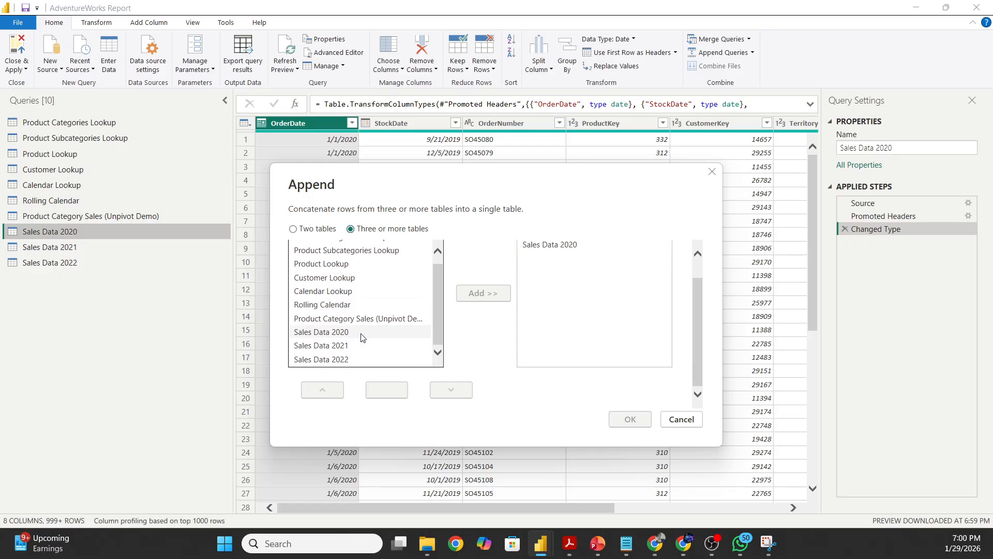
pyautogui.click(334, 347)
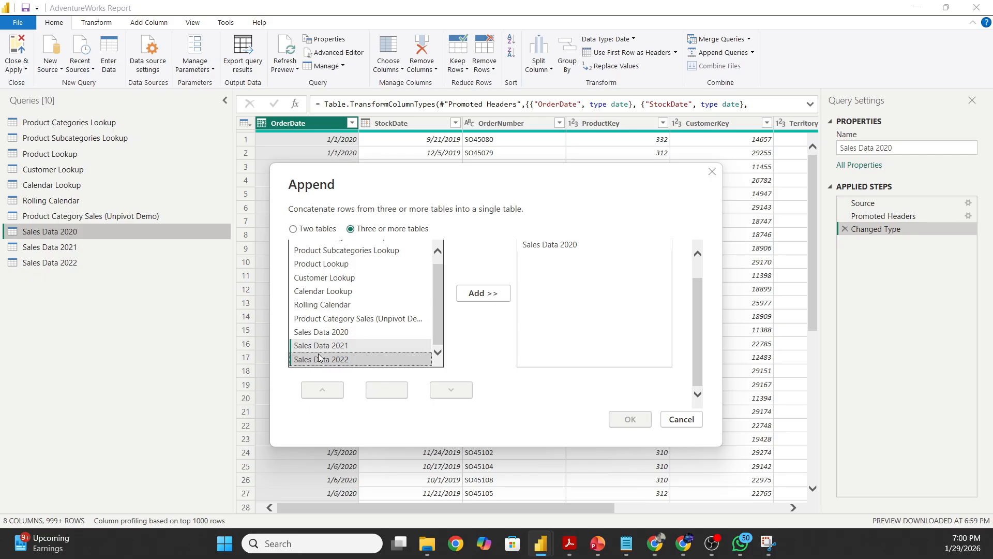
pyautogui.keyDown('ctrl'); pyautogui.click(319, 359); pyautogui.keyUp('ctrl')
pyautogui.click(321, 346)
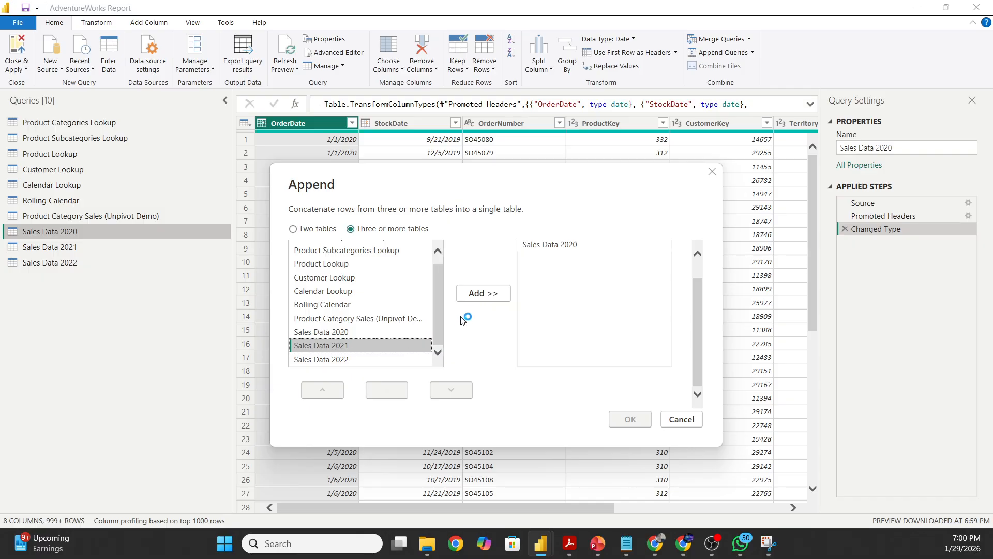
pyautogui.click(481, 293)
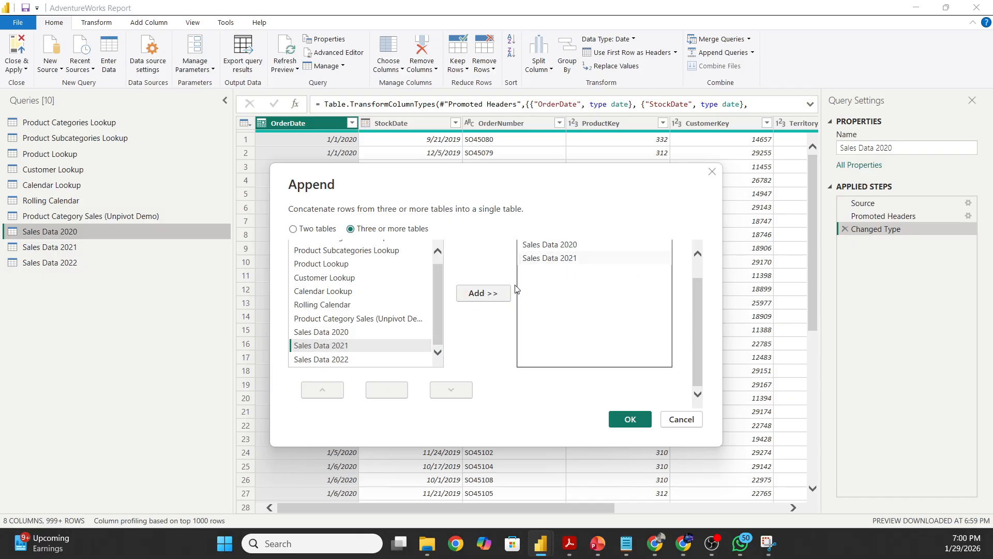
pyautogui.click(315, 359)
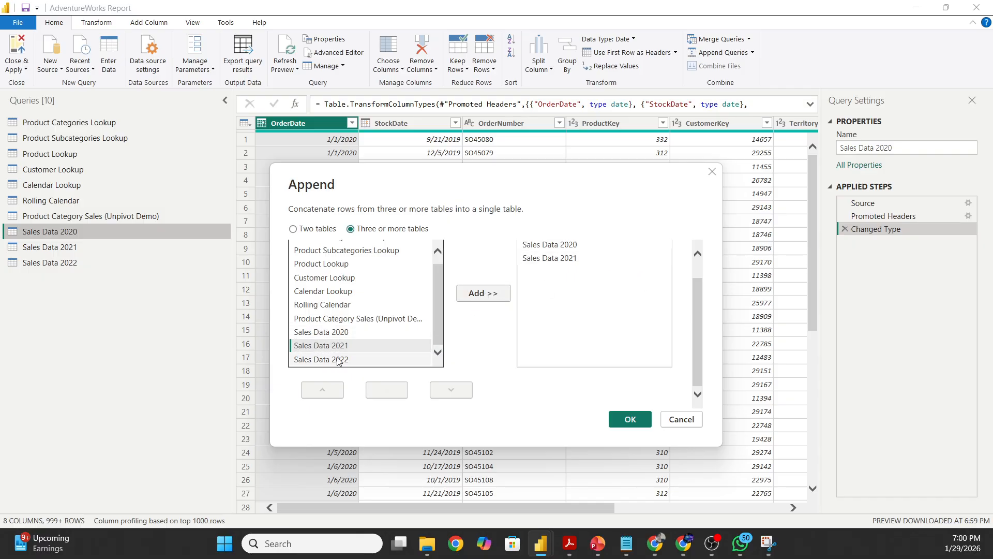
pyautogui.click(486, 294)
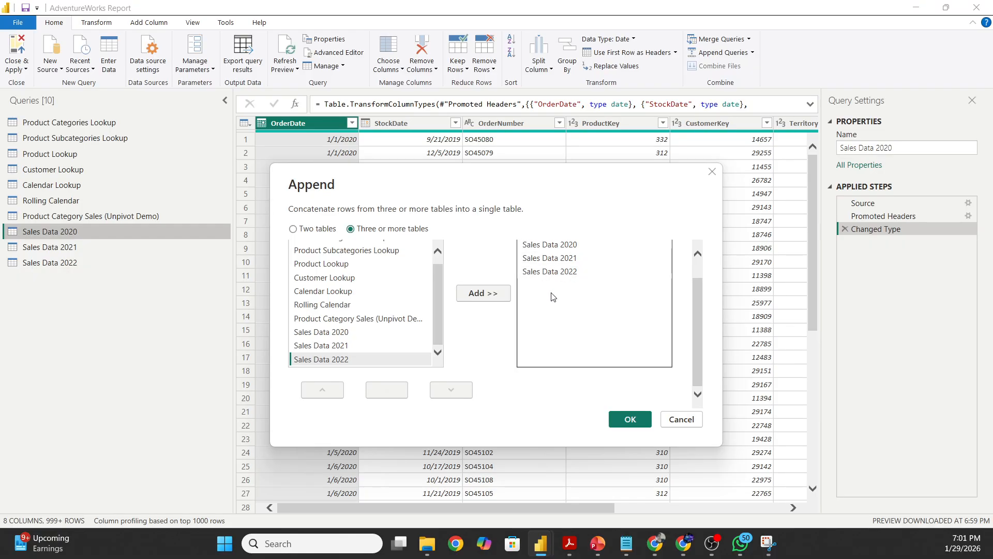
pyautogui.click(629, 415)
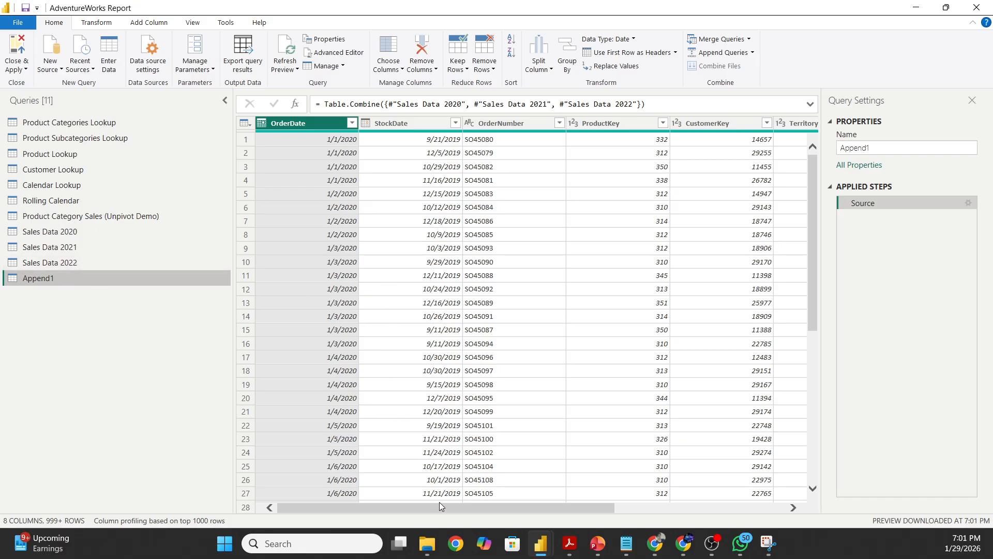
# Step: Rename the appended query as Sales Data 2020-22
pyautogui.moveTo(439, 505); pyautogui.dragTo(331, 478)
pyautogui.rightClick(33, 281)
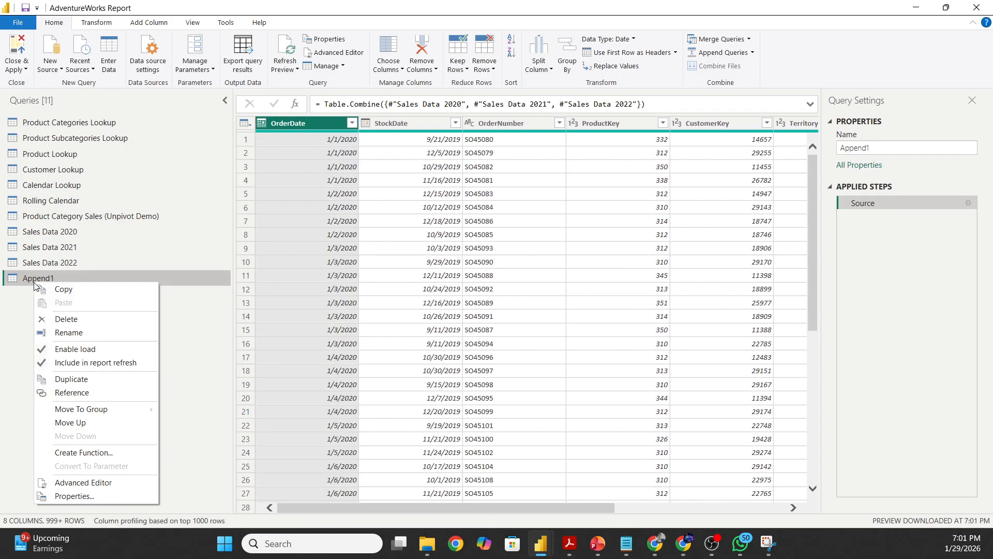
pyautogui.click(63, 341)
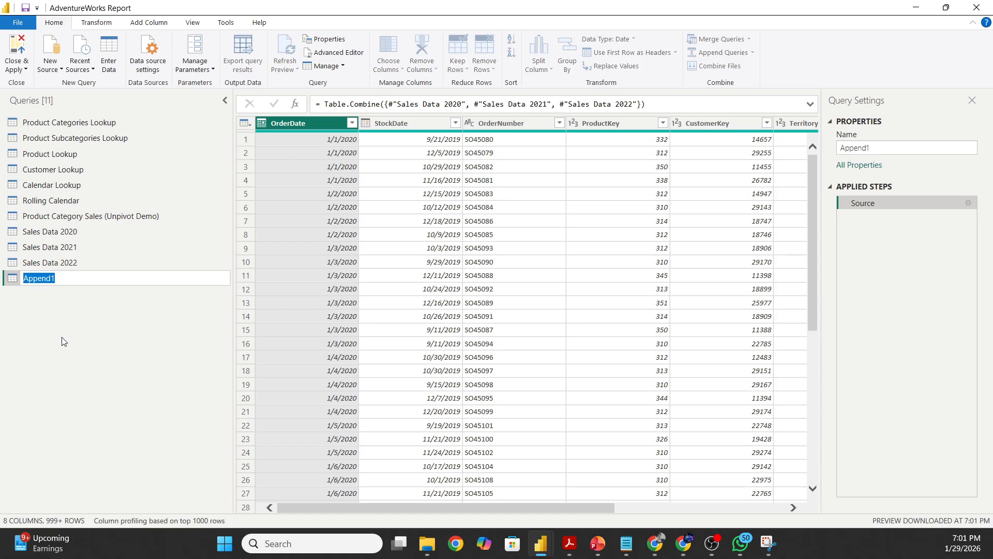
pyautogui.write('Sales Da')
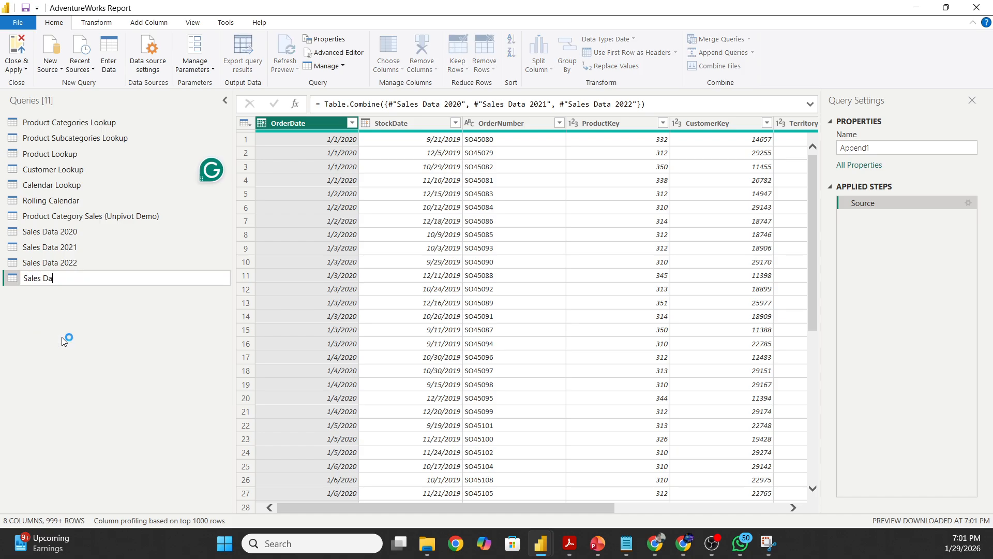
pyautogui.write('ta 2020-22')
pyautogui.press('Return')
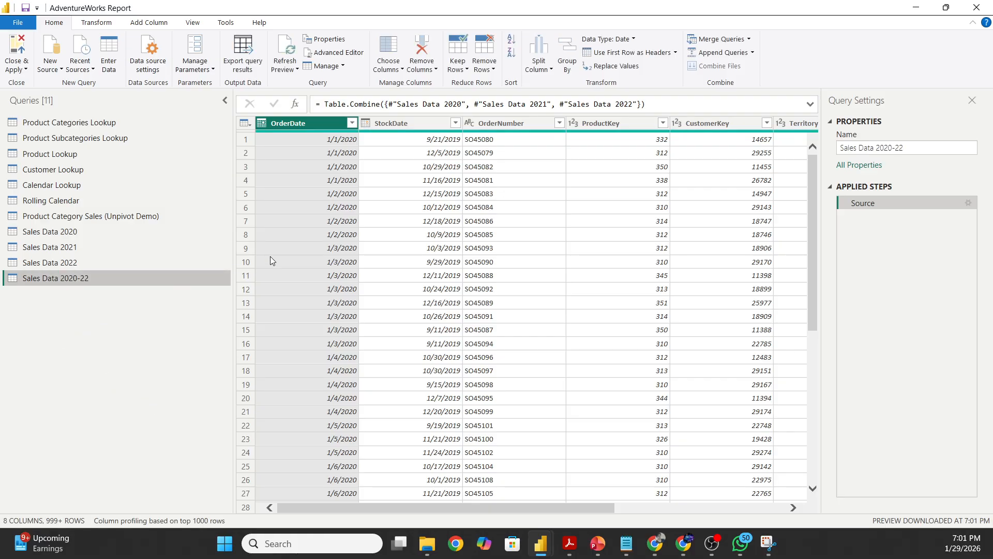
# Step: Examine the full list of OrderDate values in the Sales Data 2020 query, leaving the filter unchanged
pyautogui.click(73, 231)
pyautogui.click(352, 123)
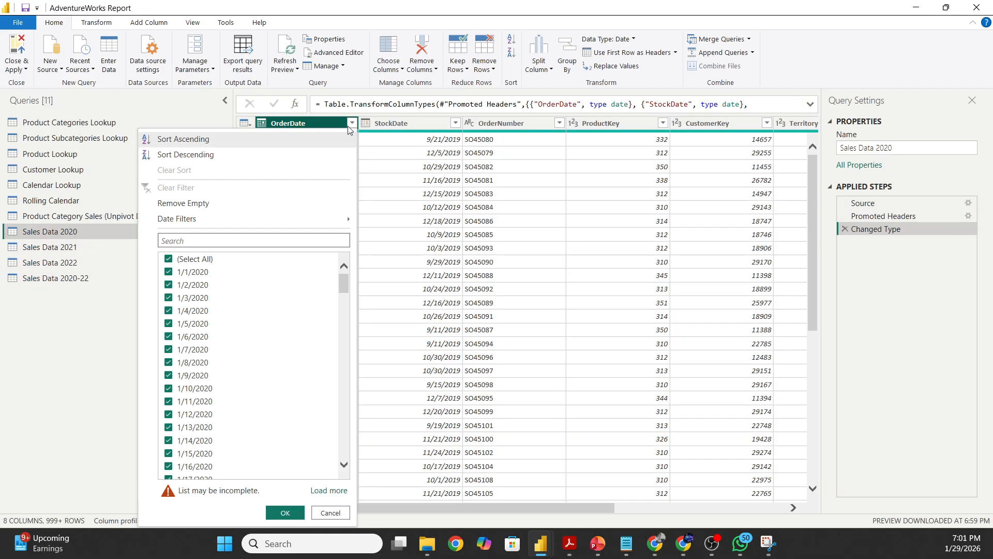
pyautogui.click(329, 490)
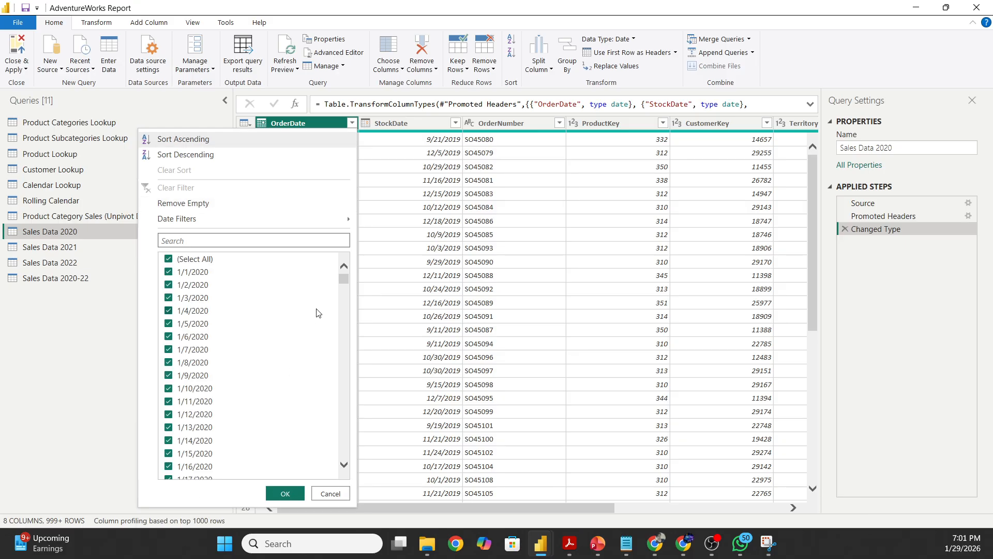
pyautogui.moveTo(343, 289); pyautogui.dragTo(344, 266)
pyautogui.click(72, 294)
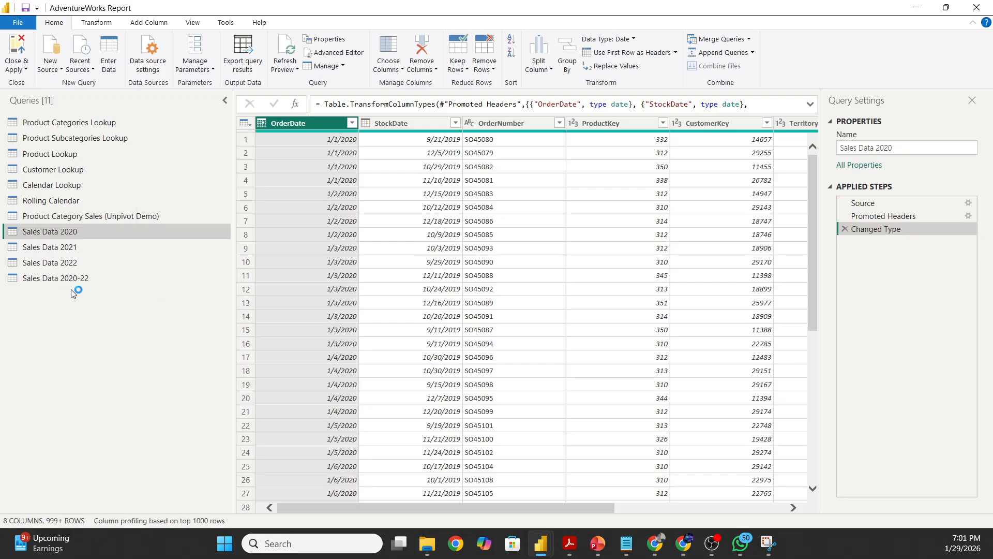
# Step: Load and examine the complete list of OrderDate values in the Sales Data 2020-22 query, leaving the filter unchanged
pyautogui.click(70, 281)
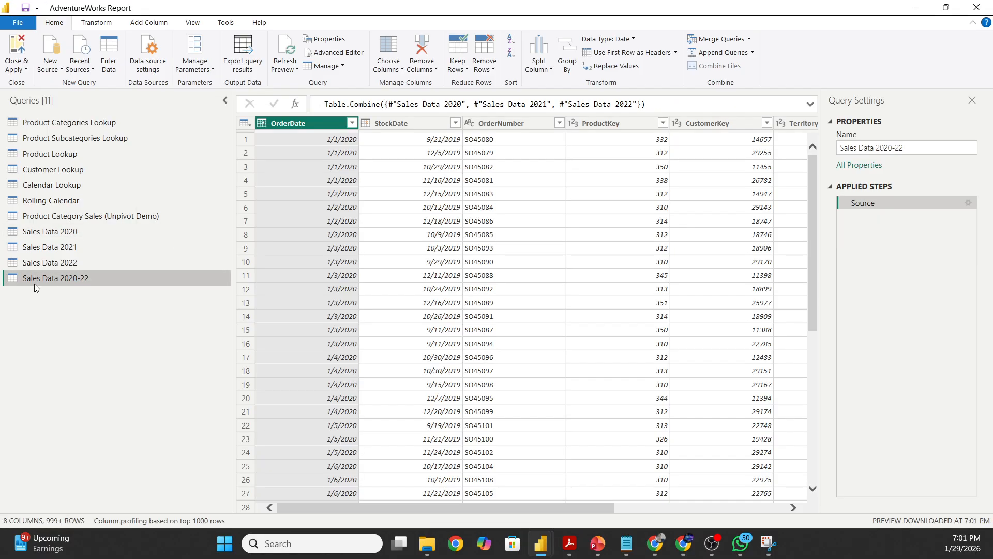
pyautogui.click(352, 123)
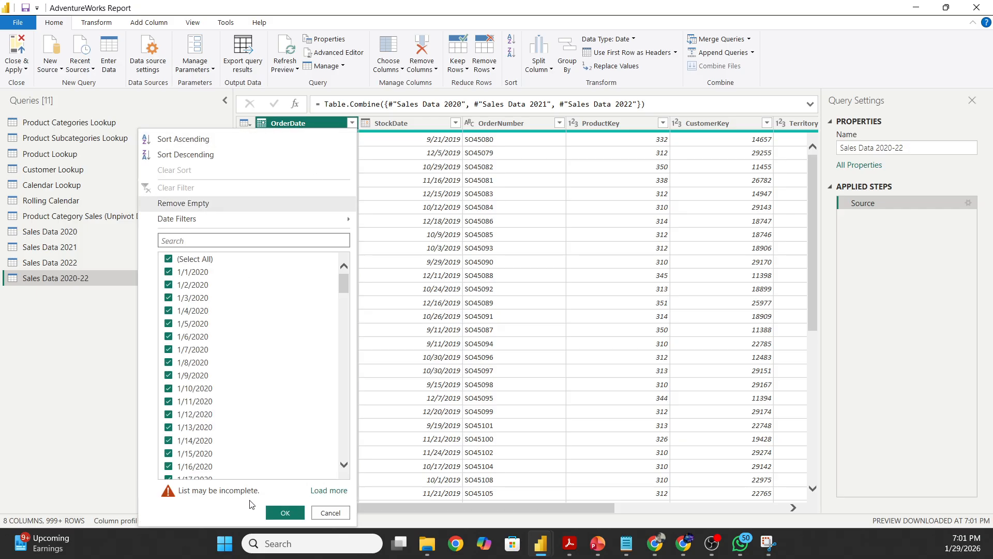
pyautogui.click(329, 492)
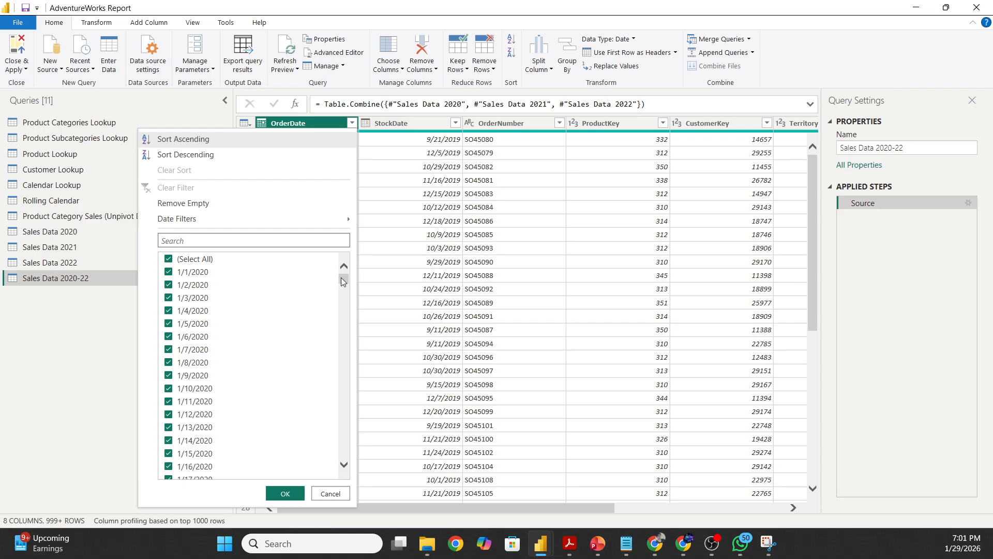
pyautogui.moveTo(342, 281); pyautogui.dragTo(307, 467)
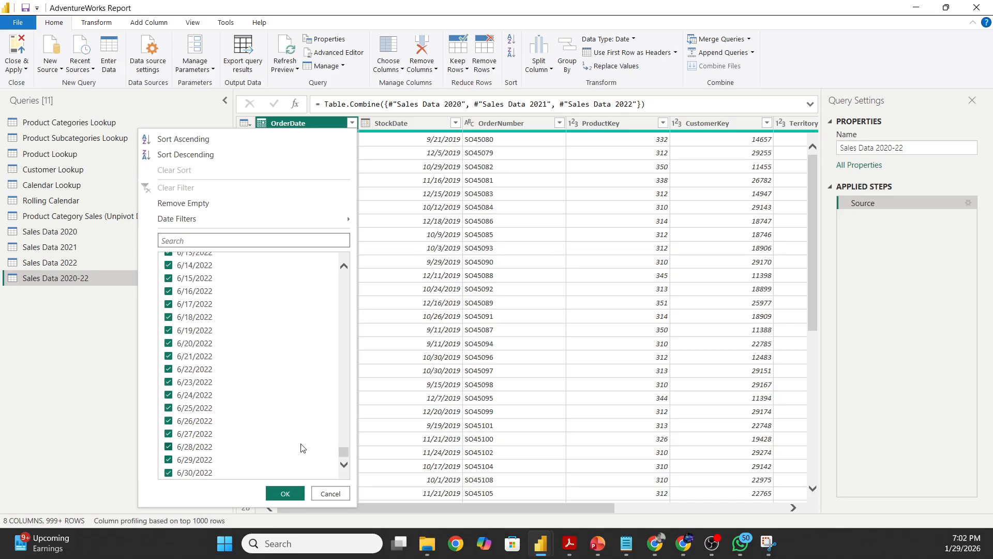
pyautogui.click(340, 498)
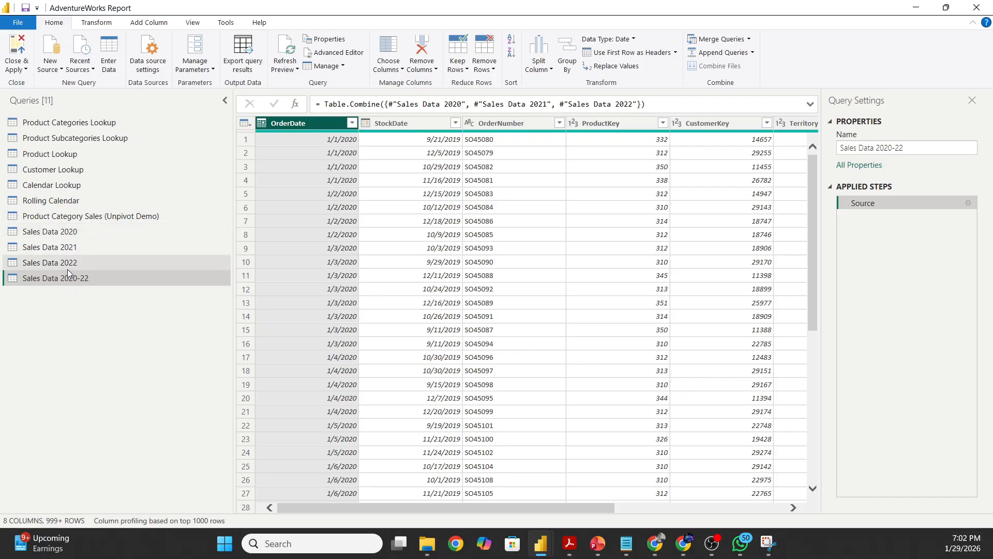
# Step: Try to delete the Sales Data 2020 query that the appended Sales Data 2020-22 query references
pyautogui.click(58, 231)
pyautogui.rightClick(58, 231)
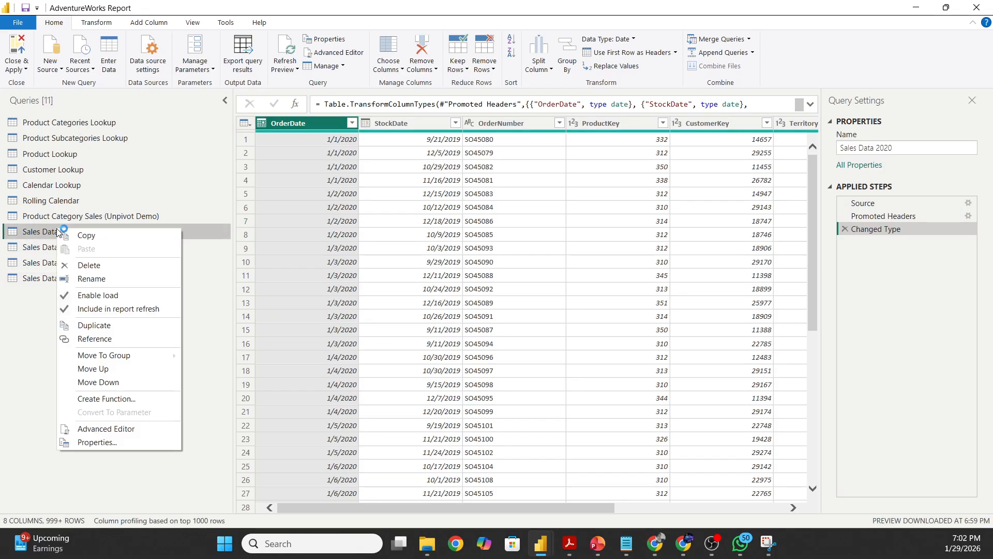
pyautogui.click(103, 266)
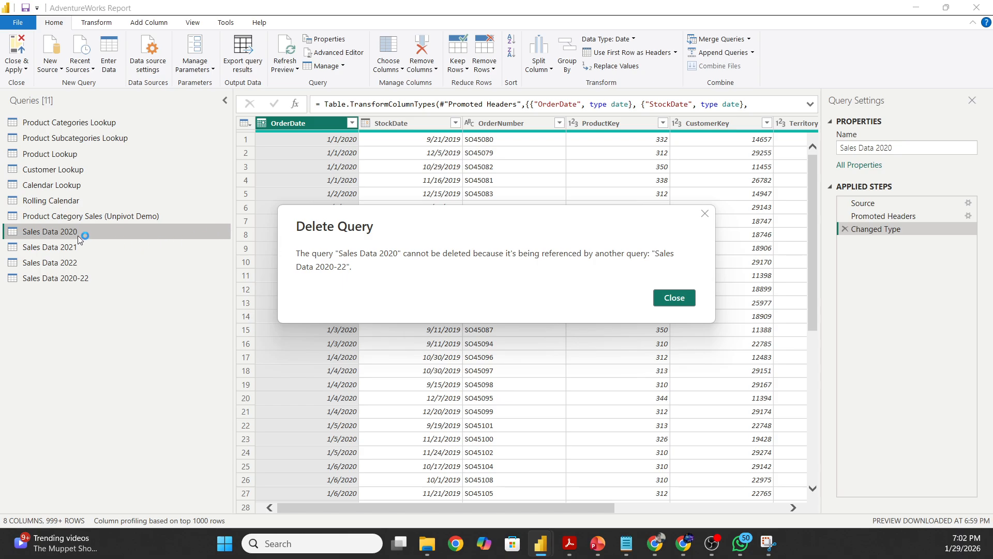
pyautogui.click(675, 299)
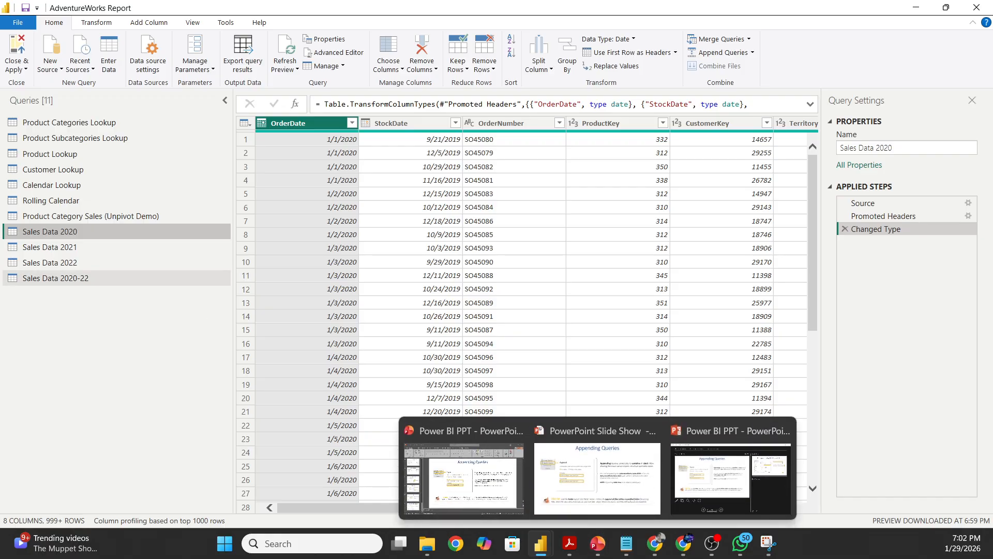
pyautogui.hotkey('alt', 'Tab')
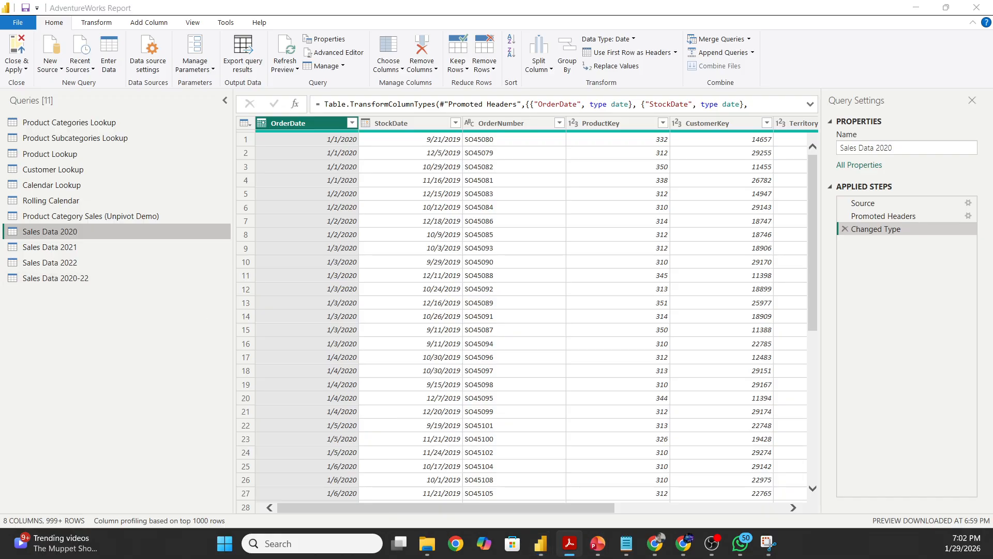